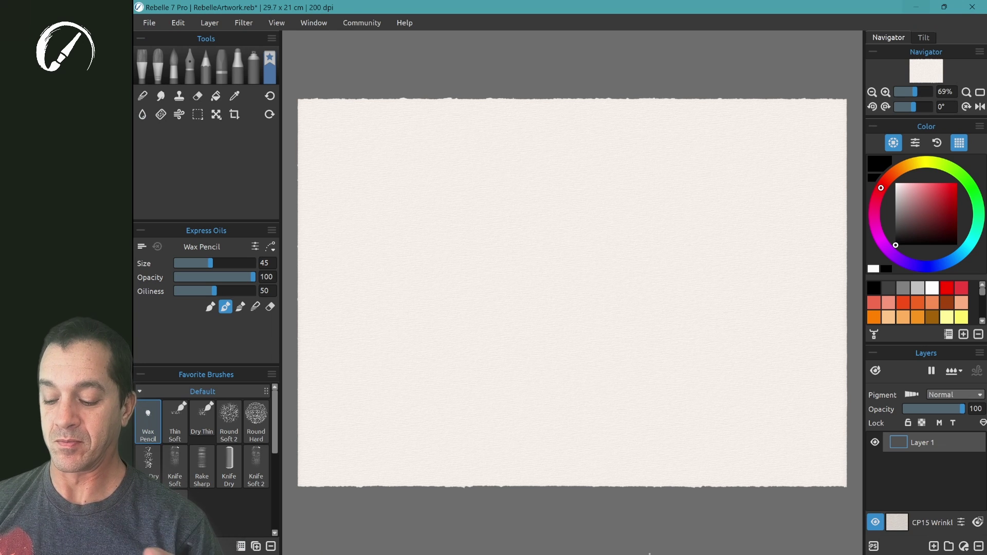
Switch to Affinity Designer and review the export settings for the logo with the SVG format chosen
key("alt+Tab")
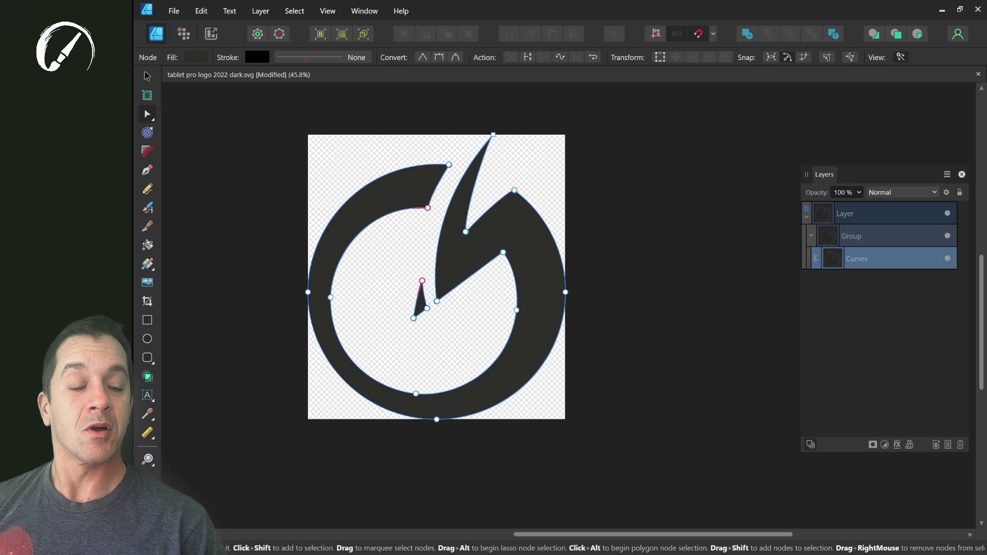
key("shift")
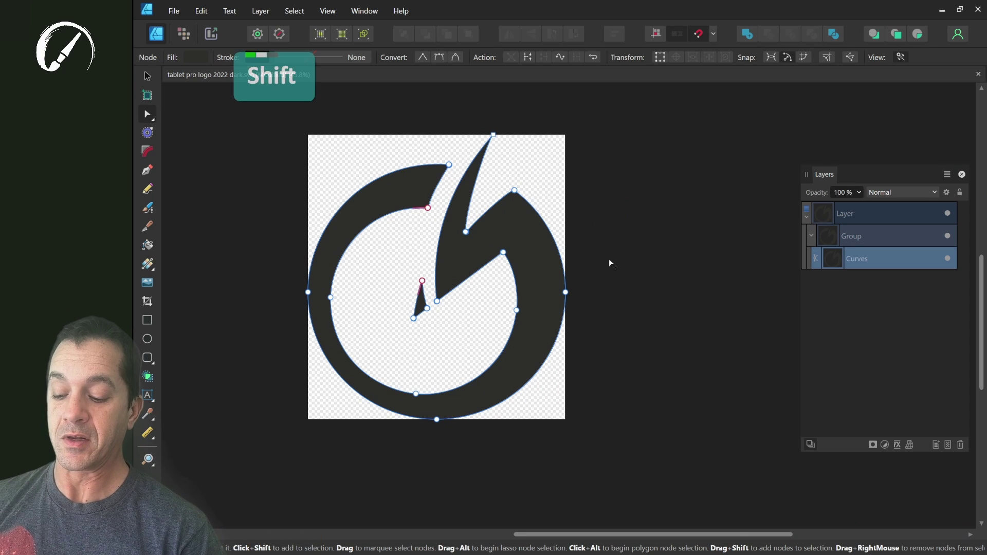
key("alt+shift+s")
left_click(559, 62)
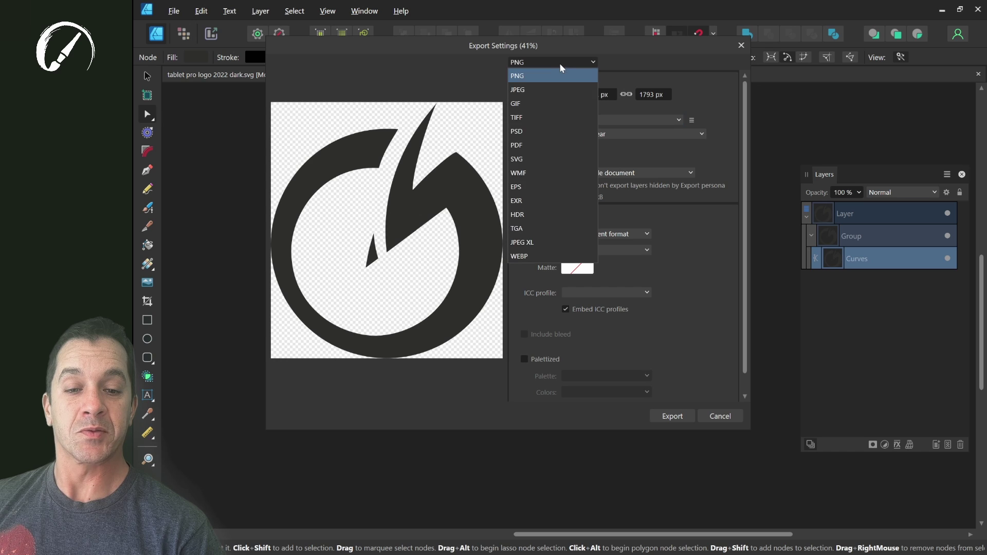
left_click(544, 162)
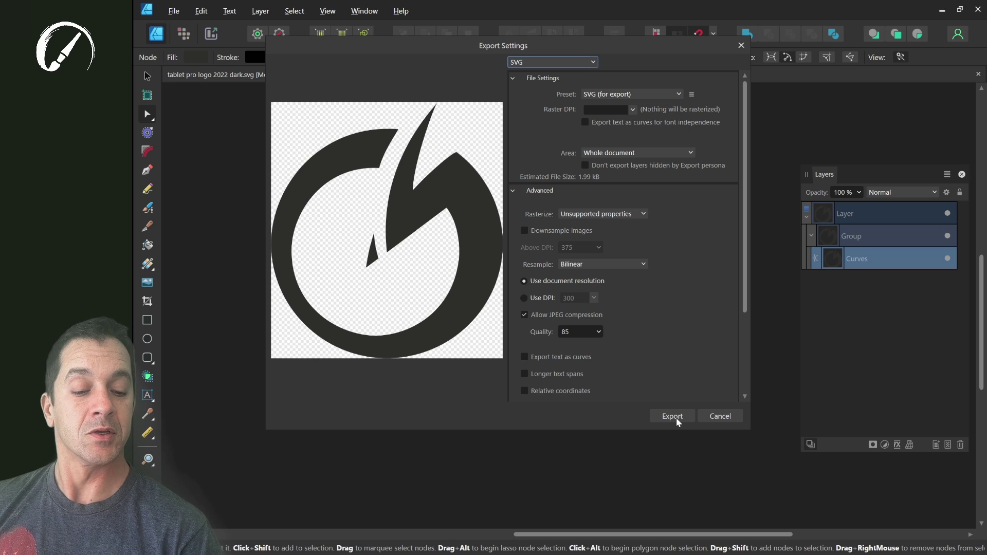
left_click(721, 416)
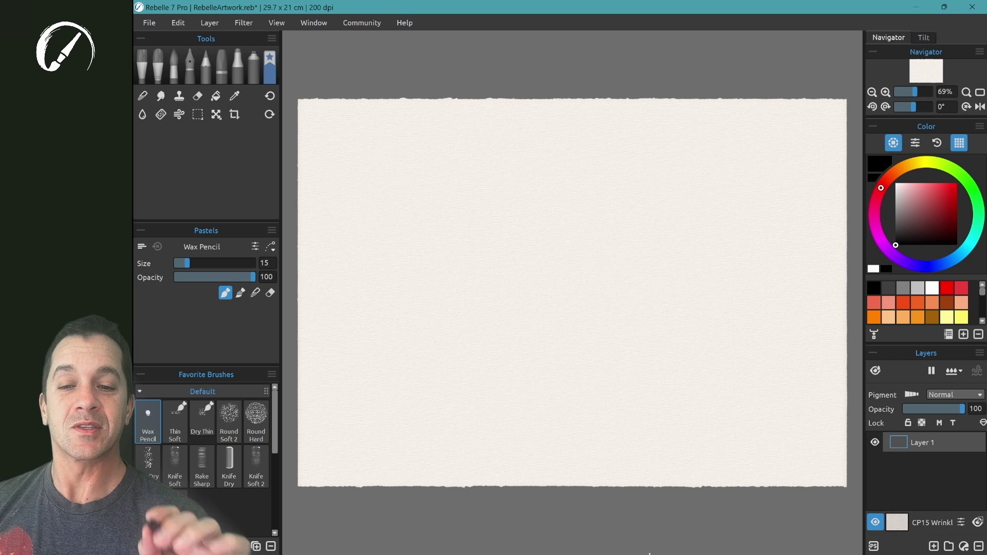
Show the Paths panel and view the dialog for importing a new SVG path
left_click(310, 24)
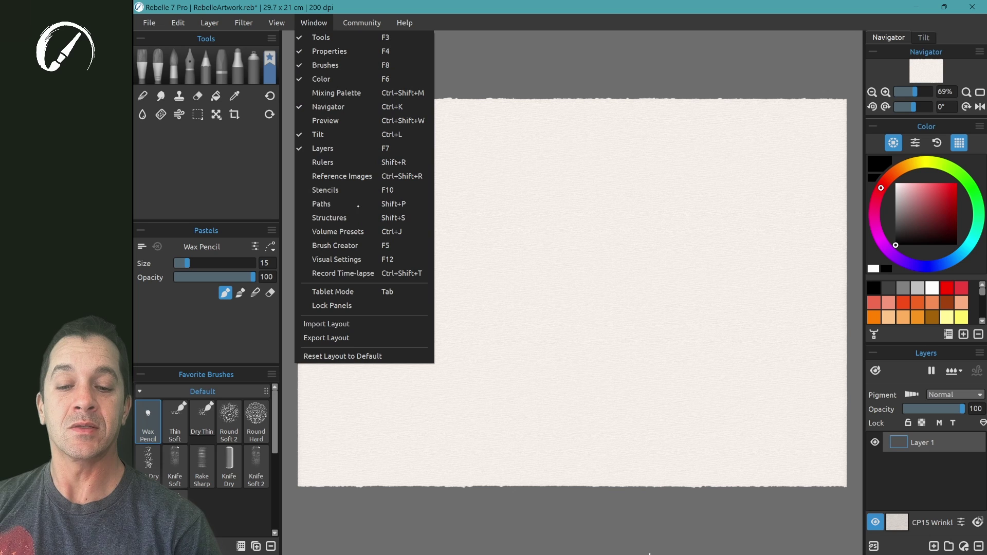
left_click(340, 204)
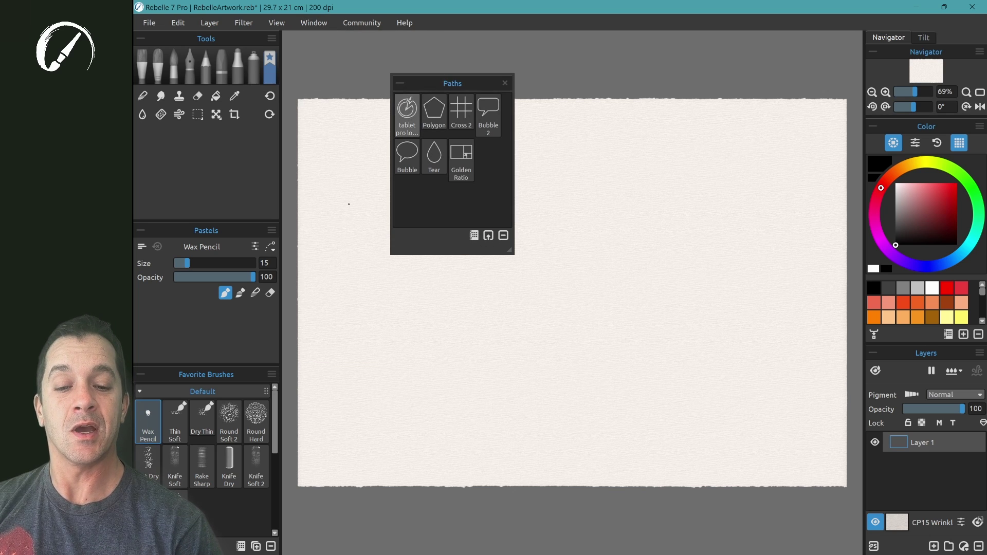
left_click(489, 236)
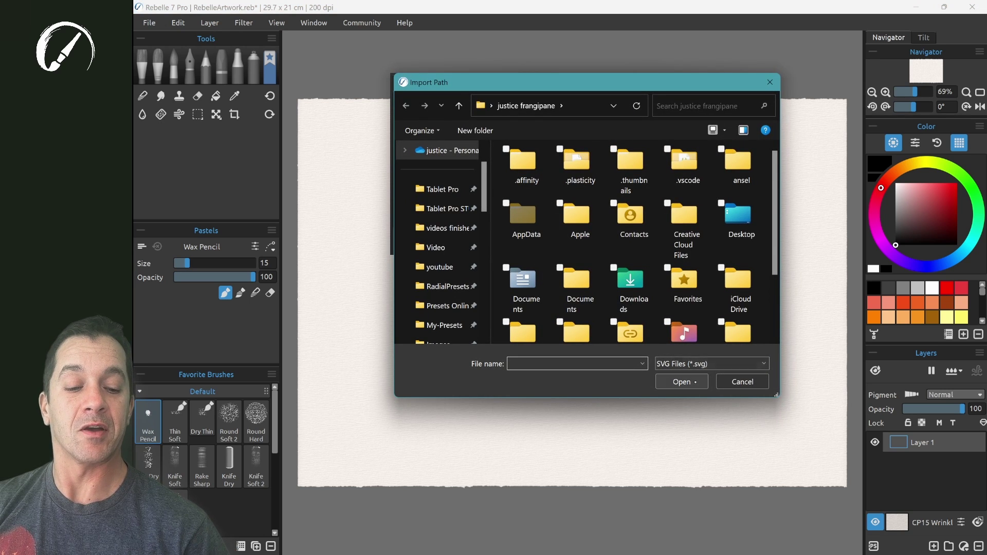
left_click(742, 382)
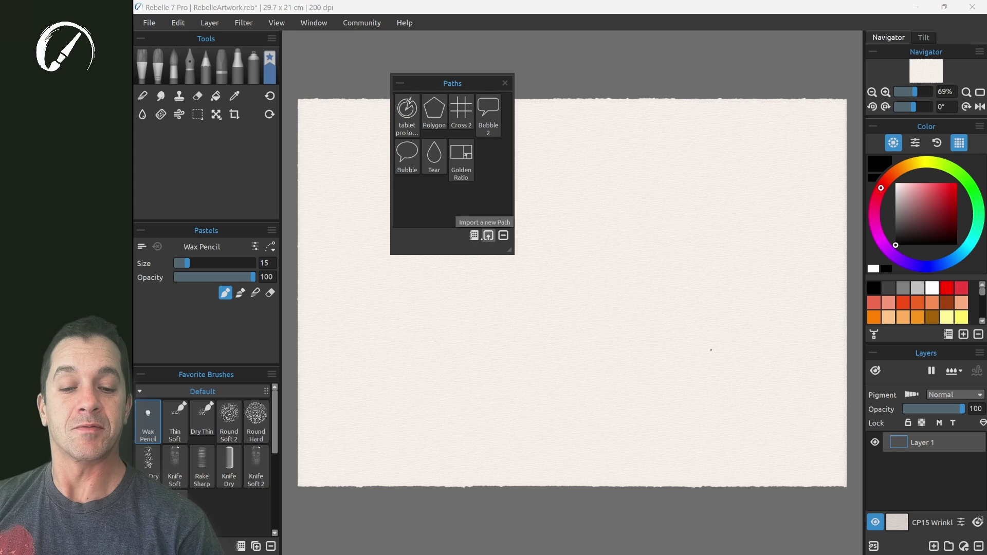
Browse the shapes available in the Path Library
left_click(473, 235)
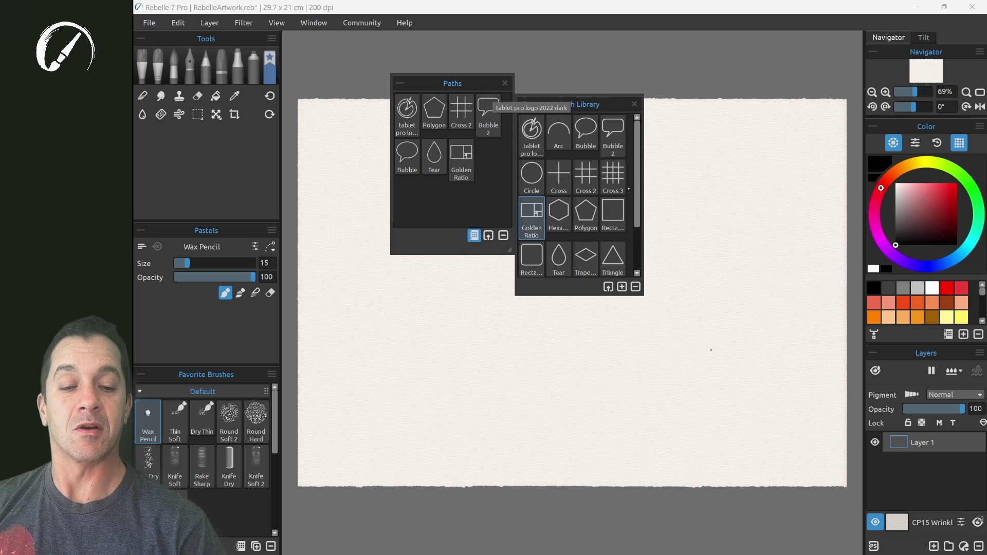
scroll(576, 196, "down", 3)
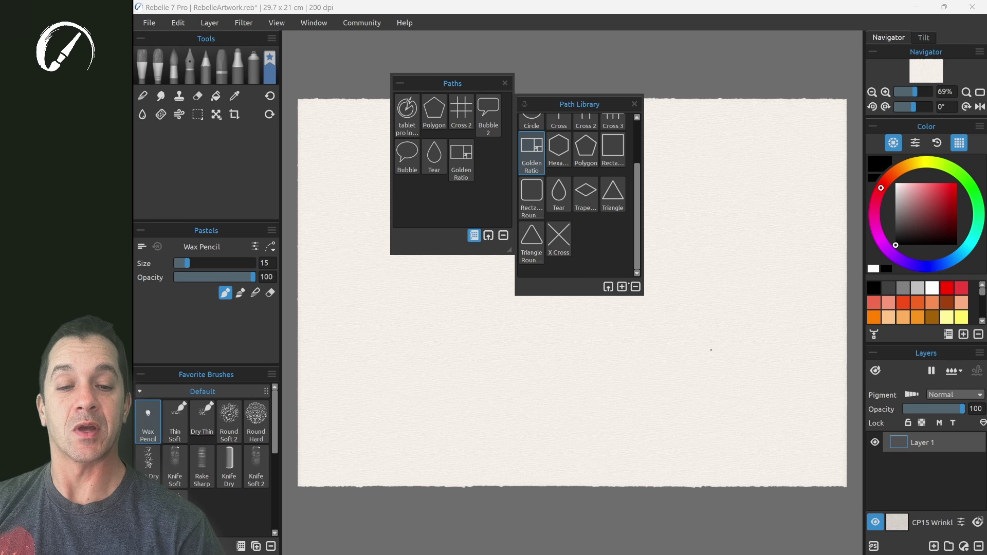
left_click(634, 104)
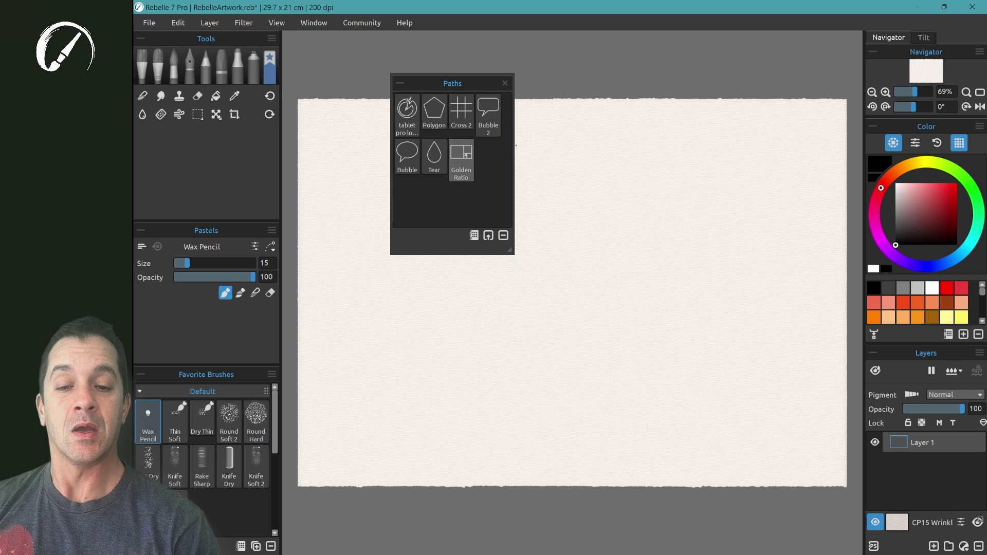
Place the tablet pro logo path on the canvas and shift it slightly up and to the right
left_click(406, 110)
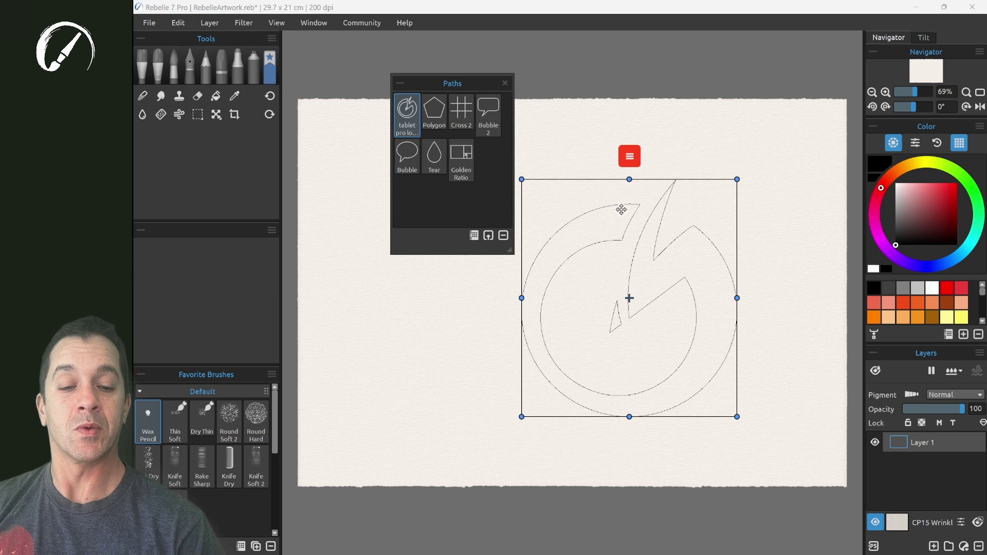
left_click_drag(601, 240, 633, 229)
Flip the logo path vertically and horizontally, and return it to its original orientation
left_click(660, 145)
left_click(690, 174)
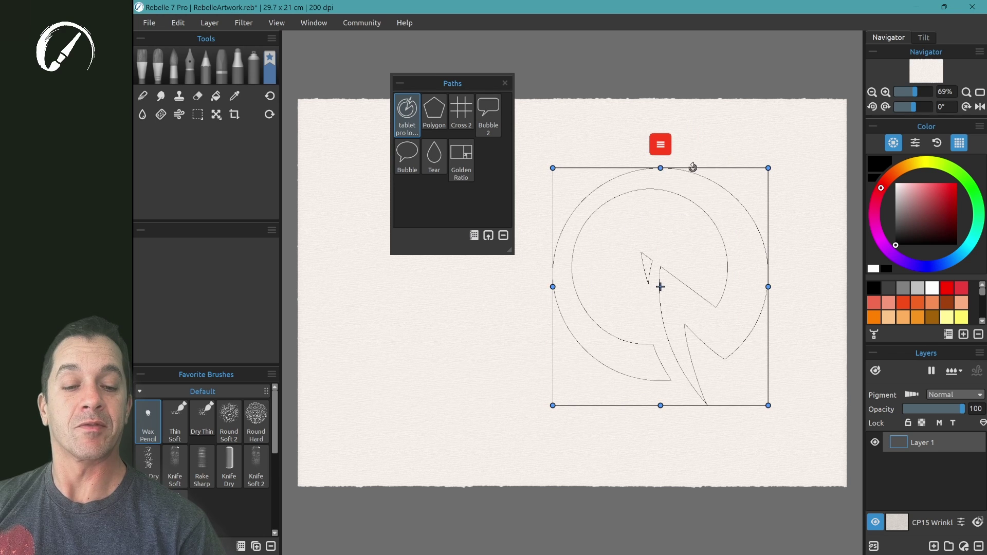
left_click(660, 144)
left_click(693, 160)
left_click(660, 145)
left_click(693, 159)
left_click(660, 145)
left_click(689, 174)
Hide the logo path and bring it back onto the canvas from the saved paths
left_click(660, 145)
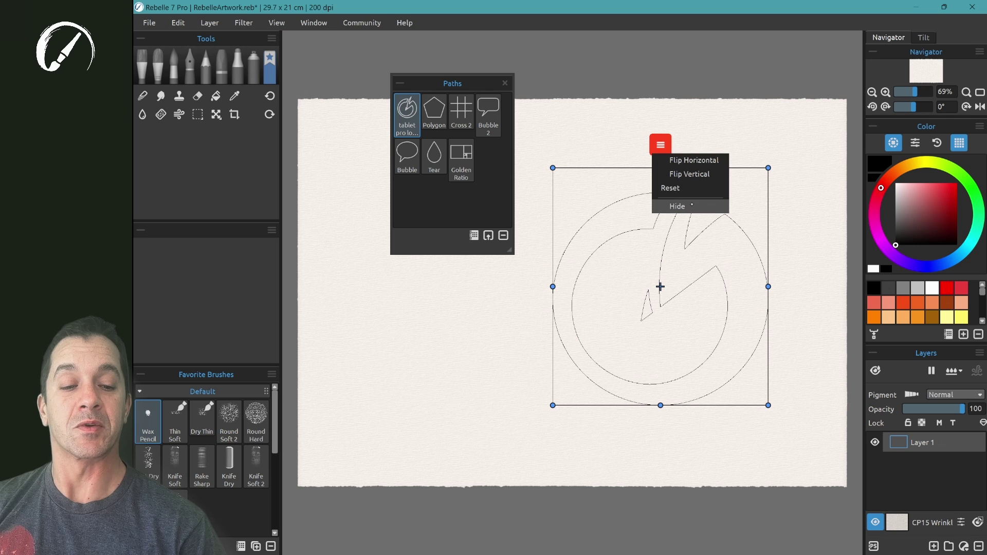
left_click(686, 205)
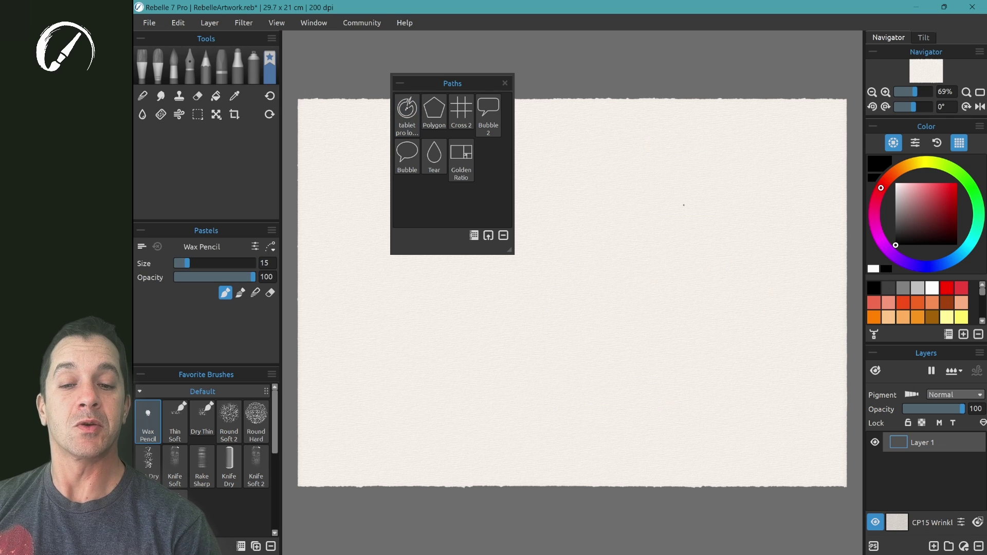
left_click(407, 115)
left_click(488, 195)
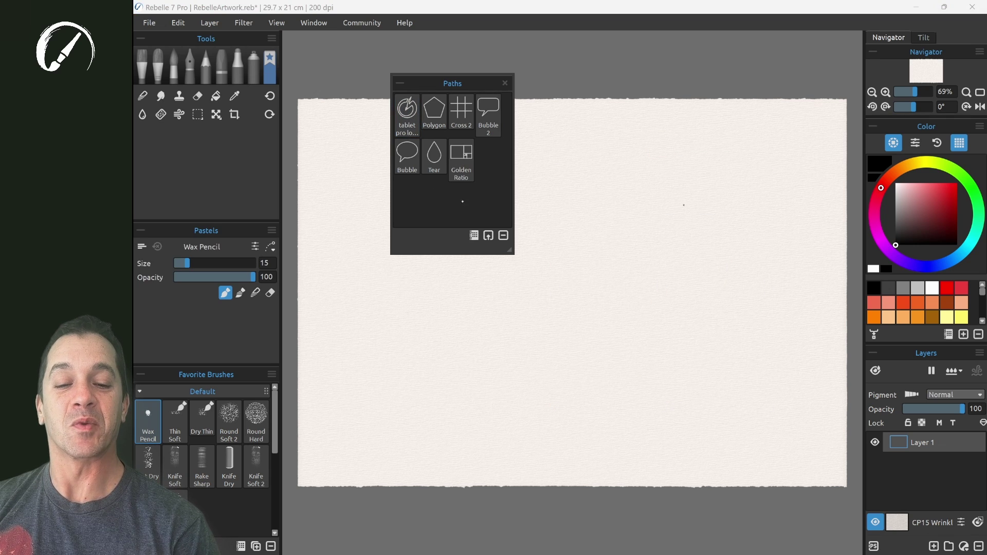
left_click(407, 112)
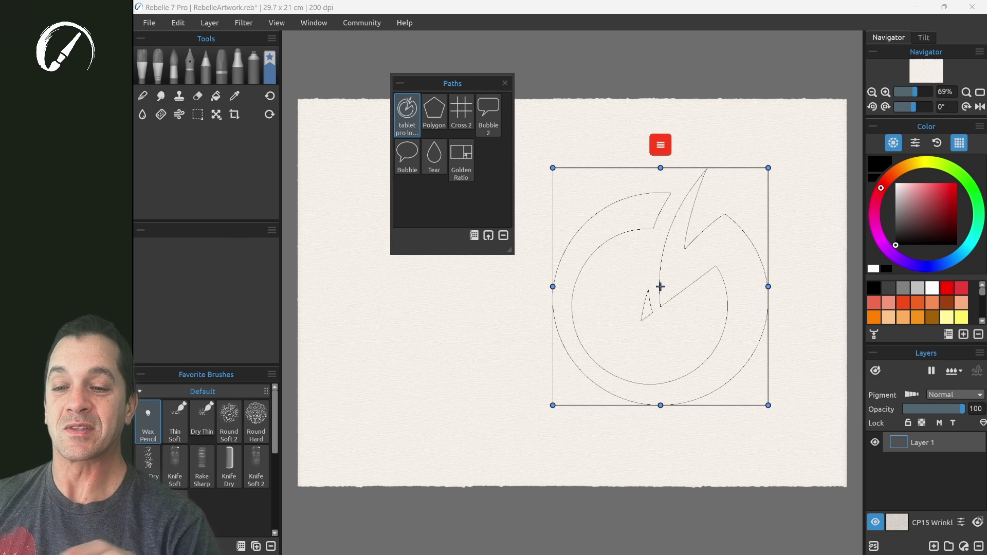
Enlarge the brush list and choose the Wax Pencil from the Pastel Oil brushes
left_click(222, 65)
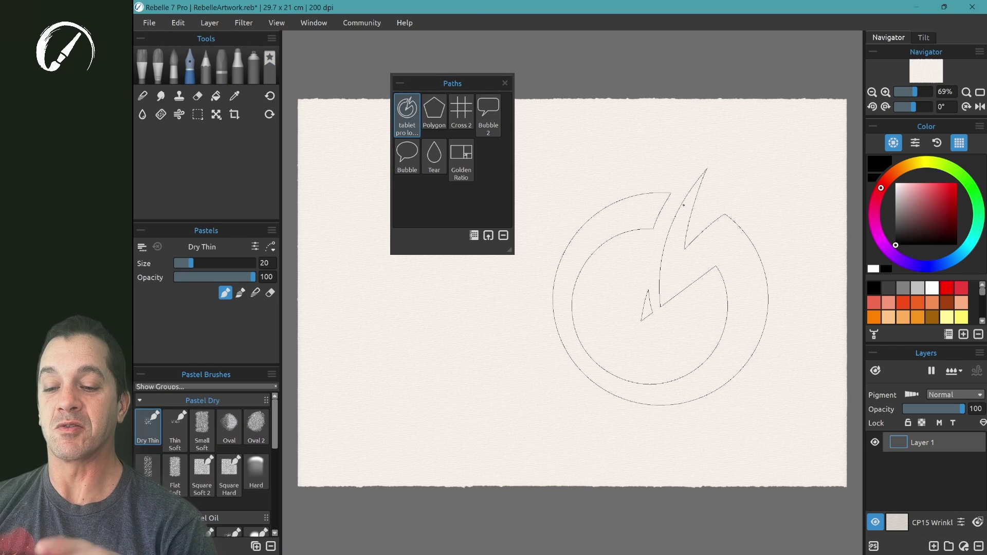
left_click(189, 72)
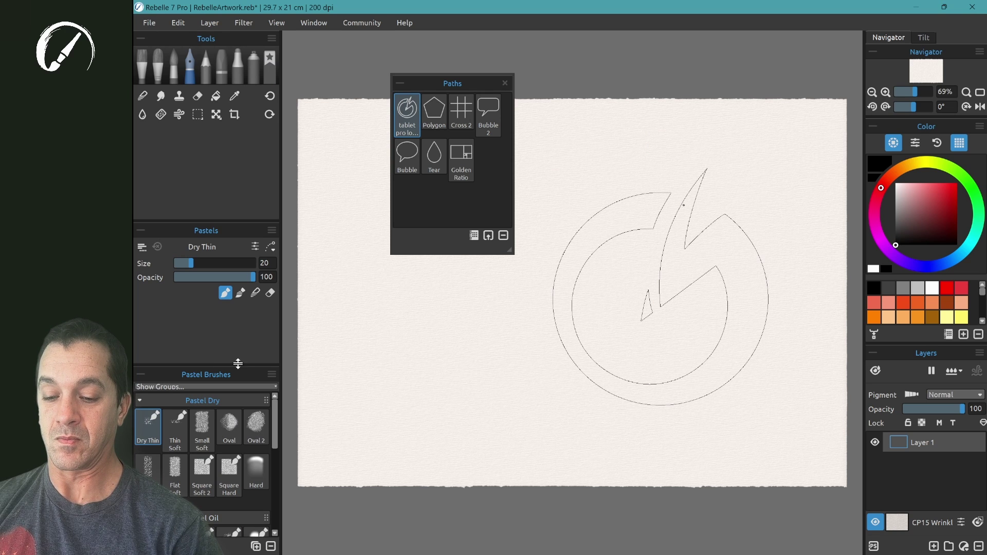
left_click_drag(238, 364, 236, 234)
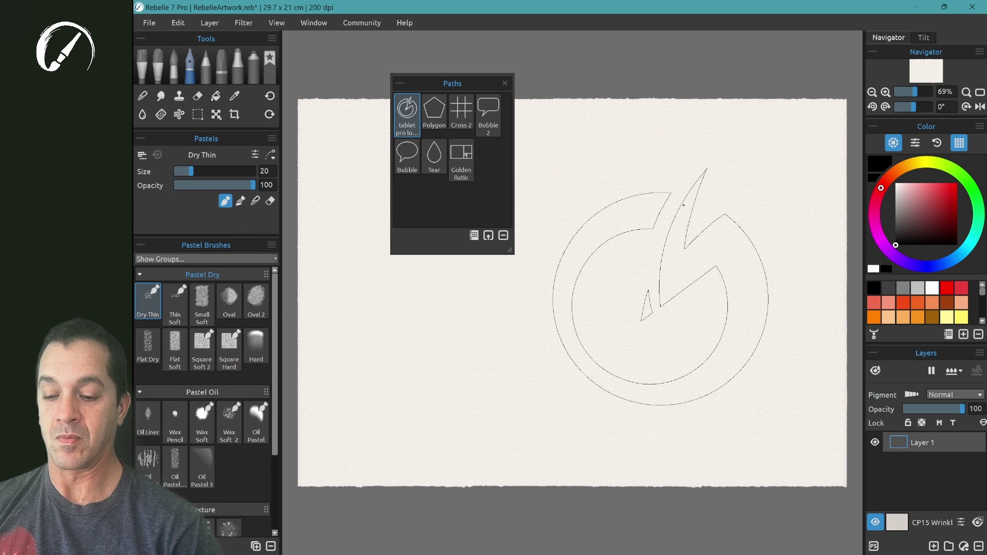
left_click(175, 414)
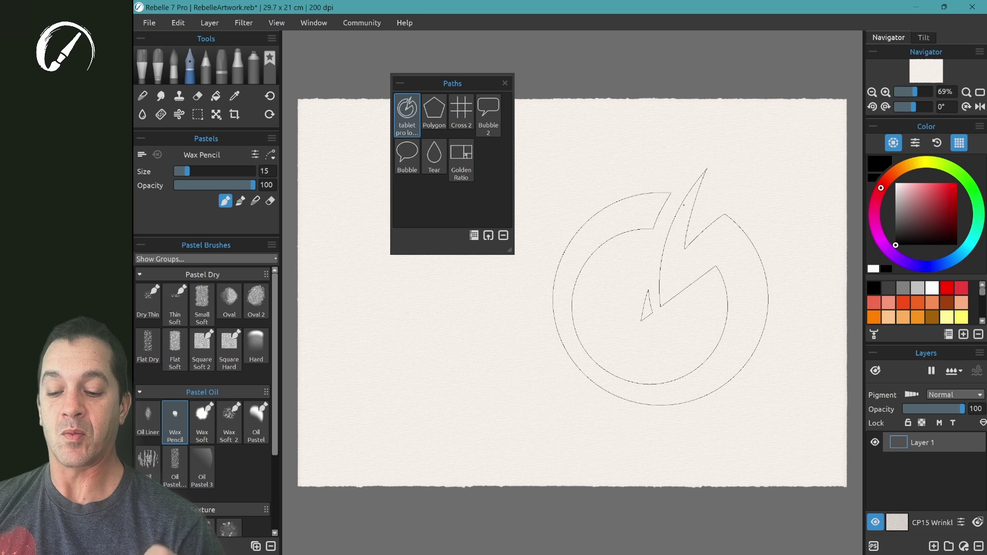
Trace the logo's outer circle in black and its pointed flame section in red along the path
mouse_move(582, 230)
left_mouse_down()
mouse_move(587, 380)
mouse_move(652, 398)
mouse_move(733, 372)
mouse_move(760, 288)
mouse_move(724, 214)
left_mouse_up()
left_click_drag(900, 166, 886, 179)
left_click(952, 189)
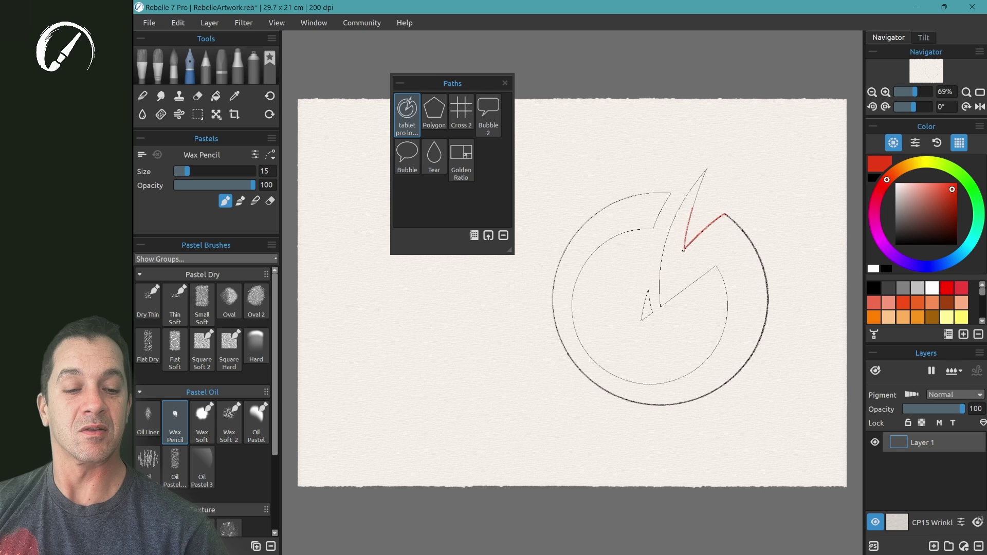
mouse_move(704, 165)
left_mouse_down()
mouse_move(665, 228)
mouse_move(662, 312)
left_mouse_up()
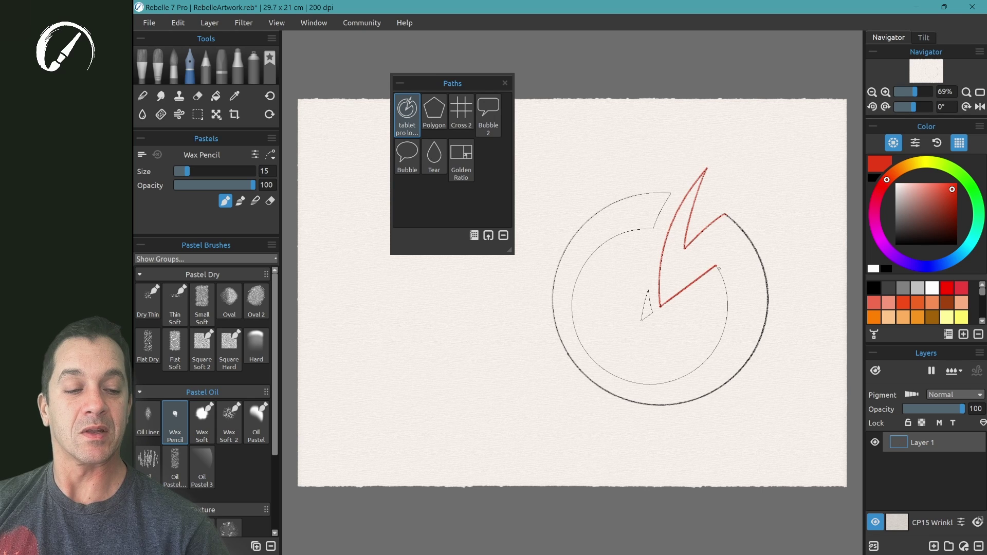
Trace the inner circle and upper-left outline in cyan, and the lower-left stretch of the outer circle in magenta
mouse_move(726, 269)
left_mouse_down()
mouse_move(725, 356)
mouse_move(690, 376)
mouse_move(612, 384)
mouse_move(570, 314)
mouse_move(654, 233)
left_mouse_up()
left_click(970, 243)
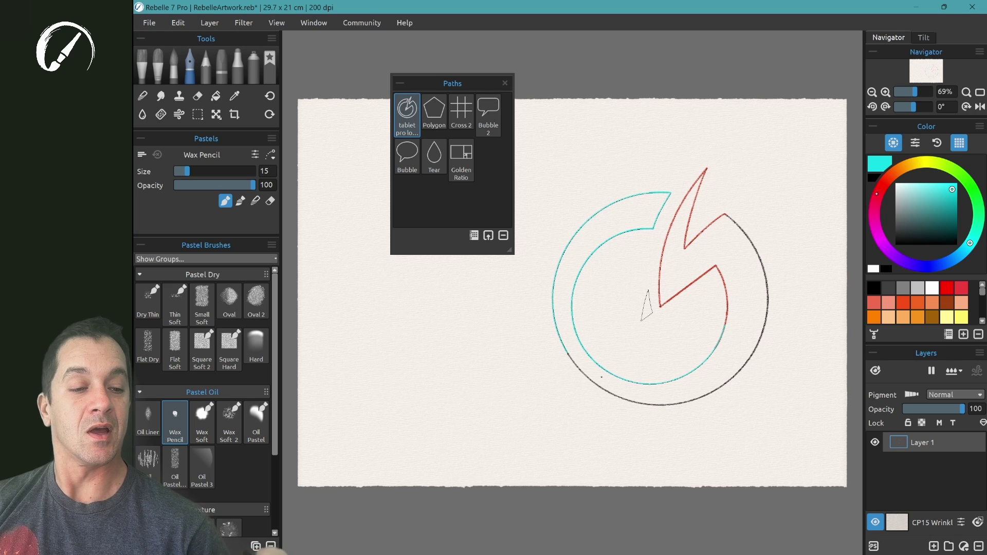
left_click(874, 207)
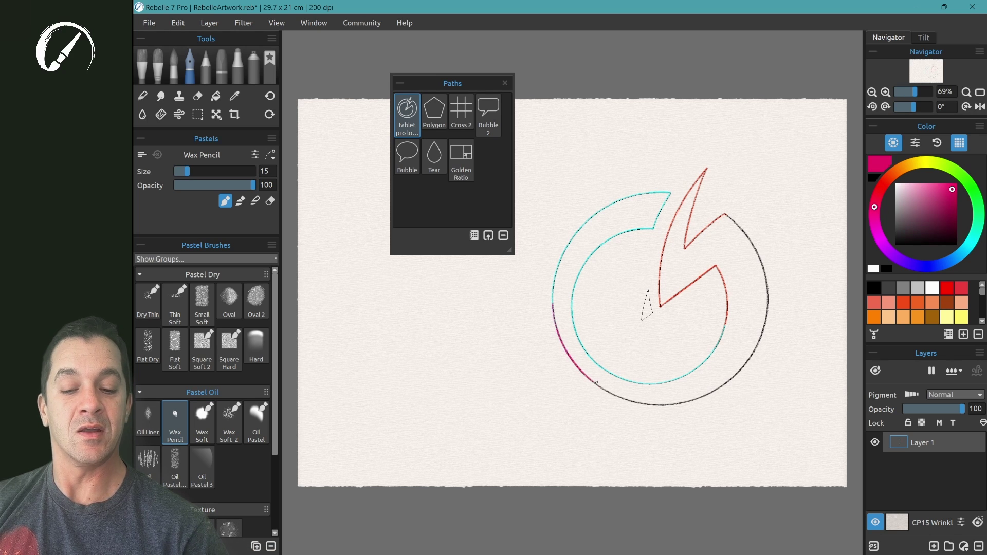
Blend the colour transitions along the circle outlines and trace the small central triangle in magenta
left_click(255, 200)
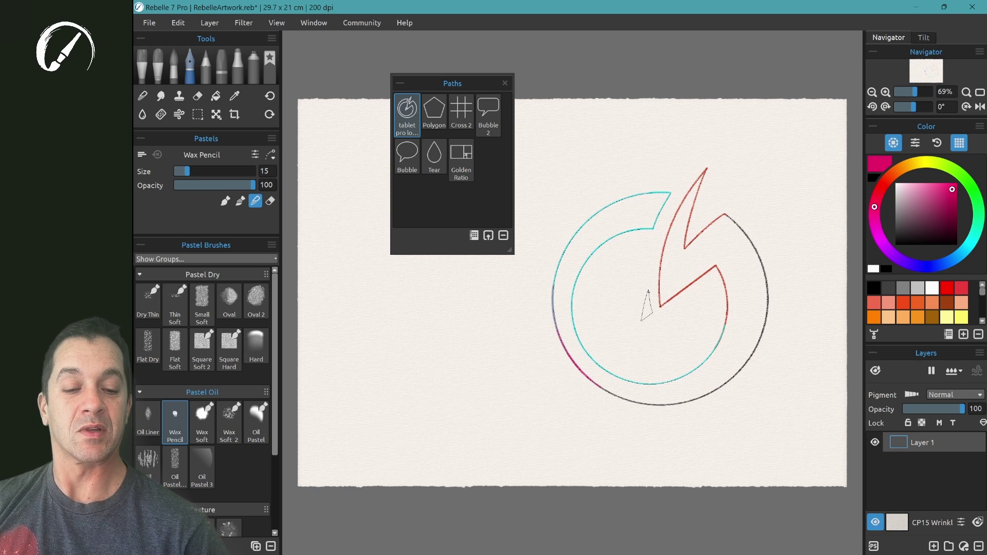
key("b")
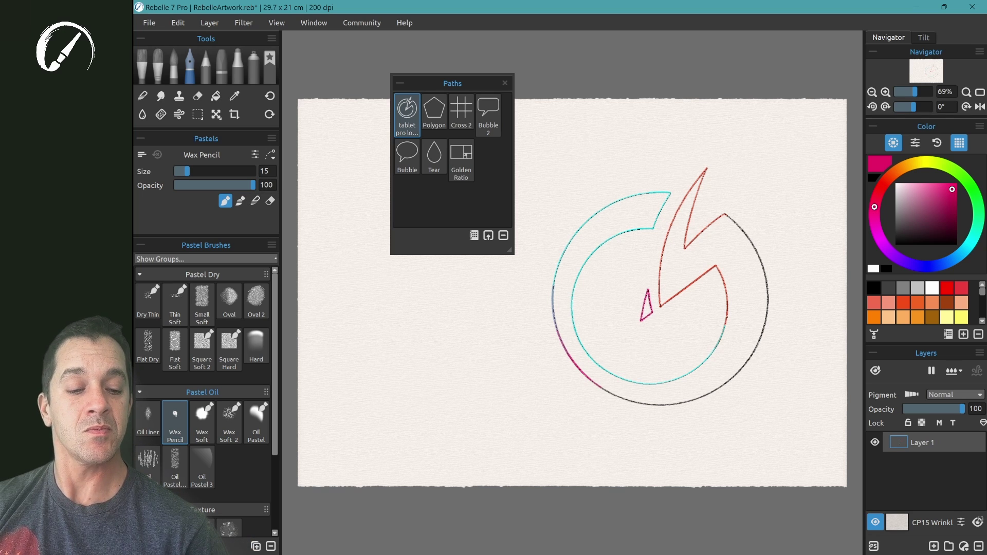
key("n")
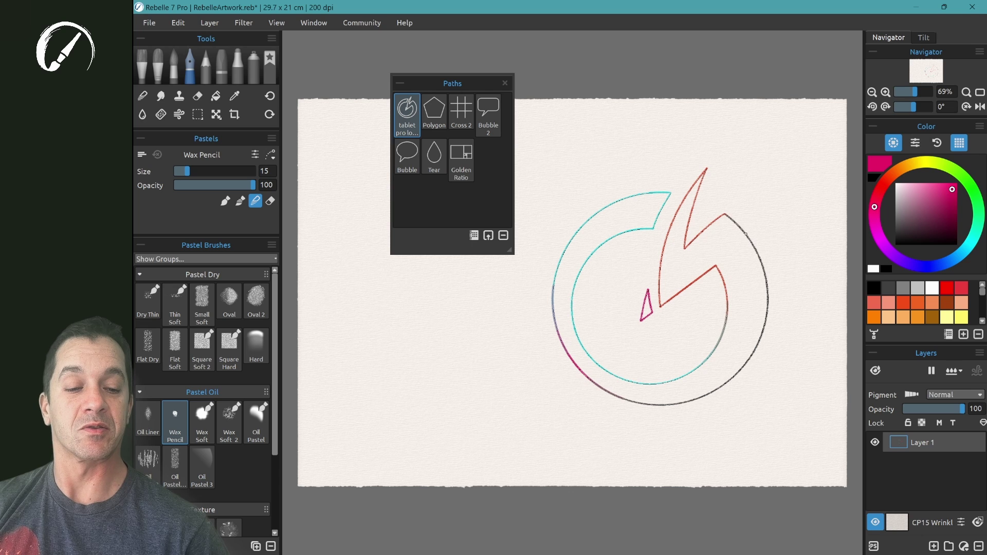
Hide the logo path so only the traced strokes are displayed
key("ctrl+t")
left_click(481, 304)
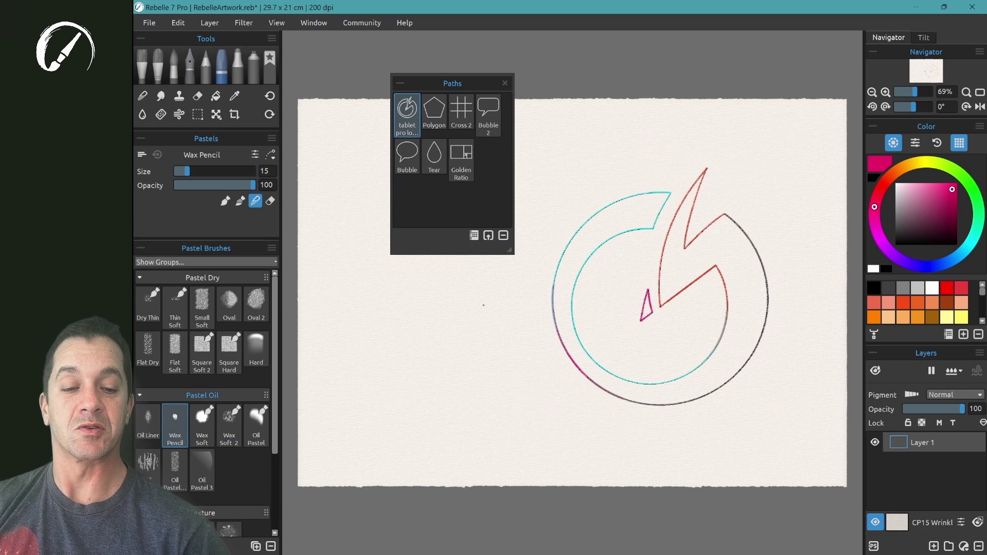
key("ctrl+t")
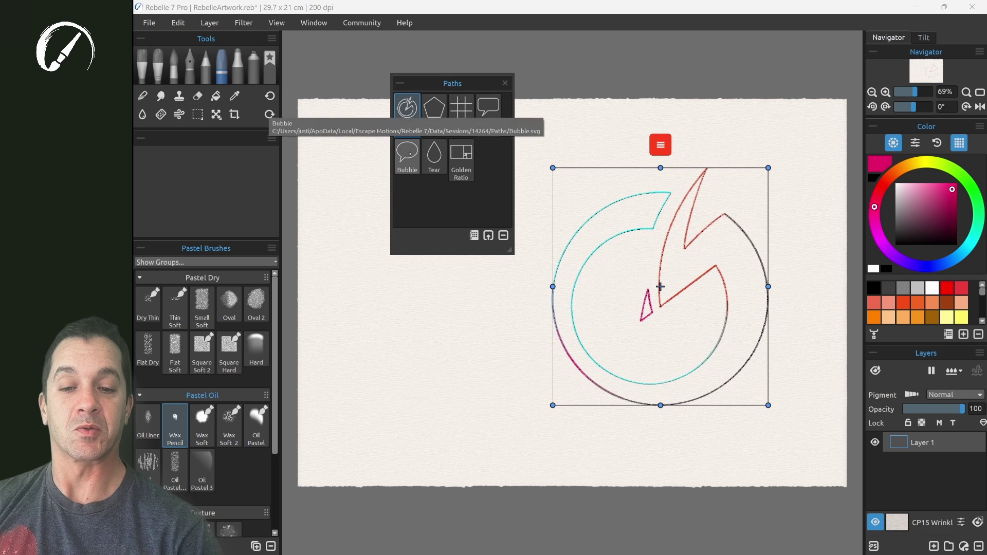
left_click(483, 305)
Move the Paths panel away from the enlarged drawing and show the logo path over the strokes again
scroll(483, 305, "up", 5)
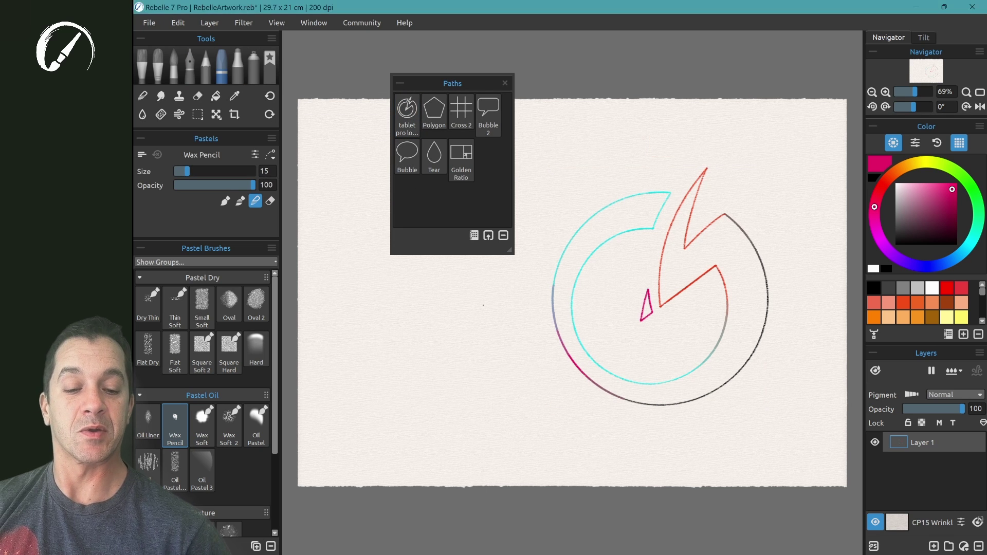
scroll(483, 305, "left", 2)
left_click(461, 84)
left_click_drag(461, 84, 313, 77)
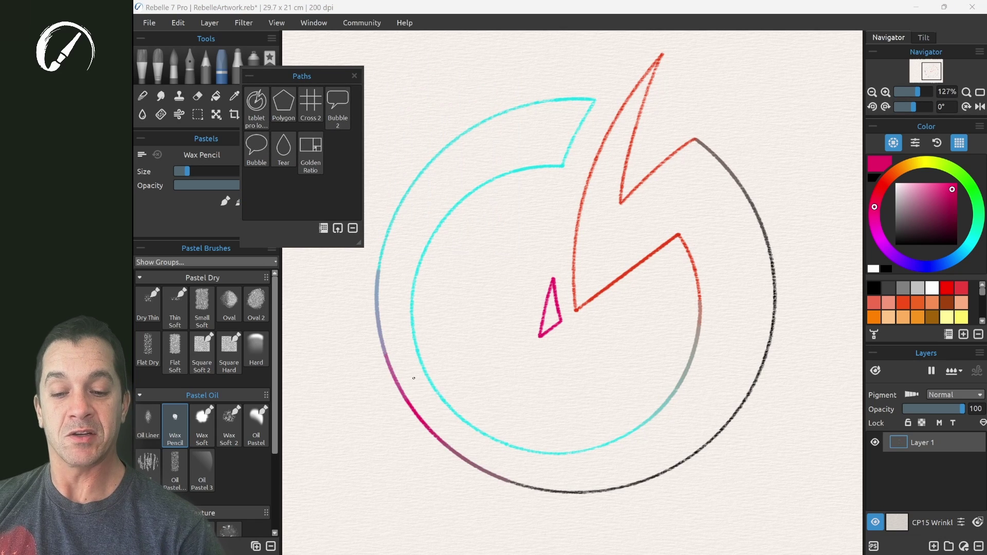
key("ctrl+t")
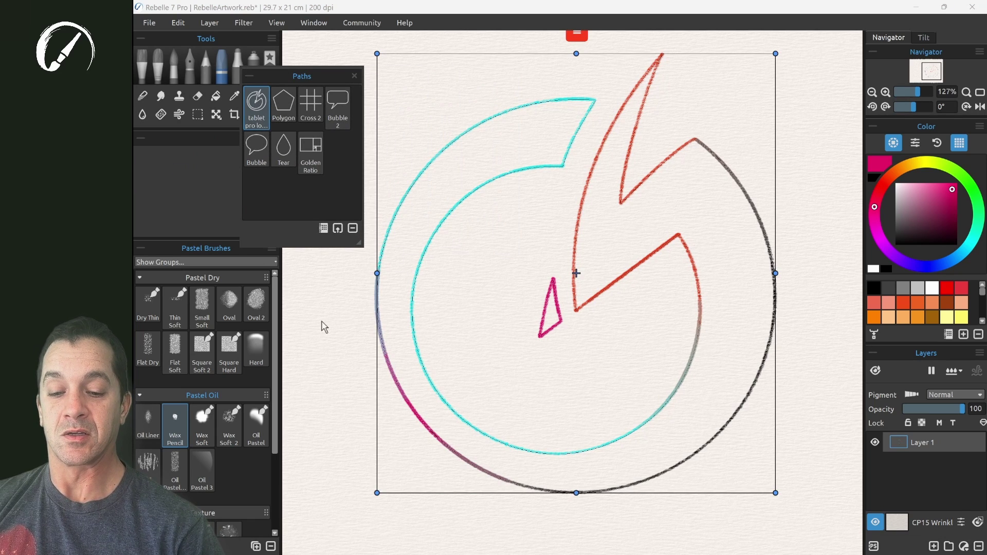
left_click(343, 318)
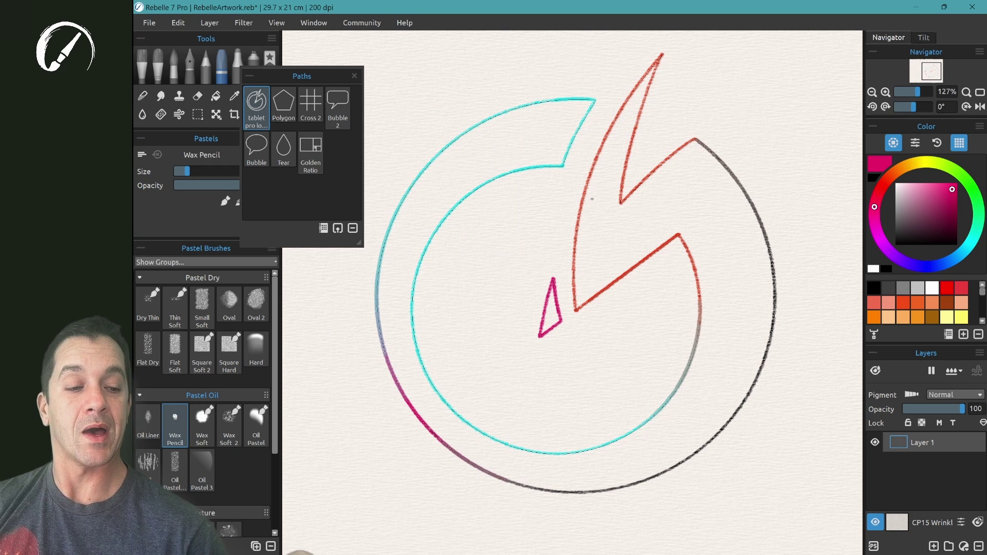
Shade the small triangle's left edge with dark magenta through pale pink, blend it, and move the Paths panel clear of the brush settings
left_click(541, 319, "alt")
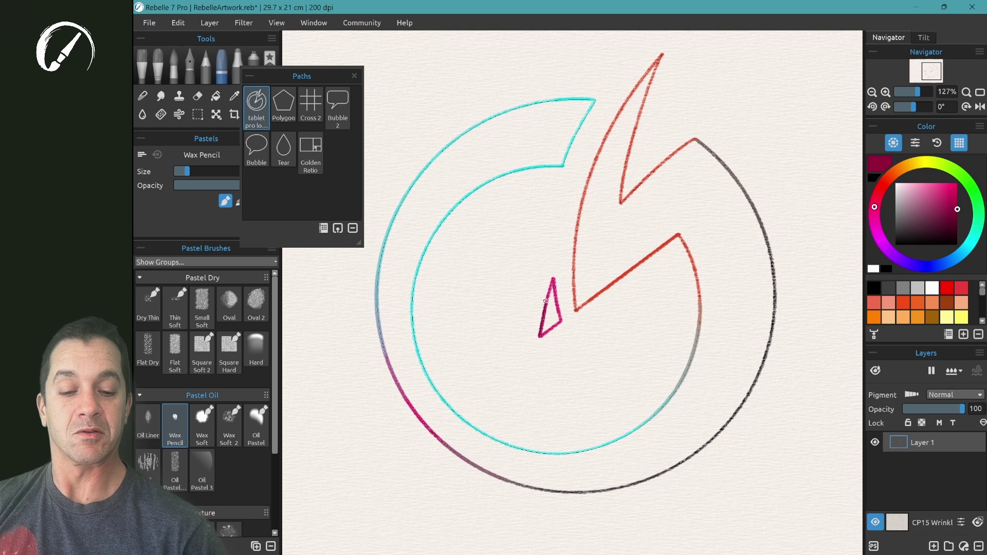
mouse_move(957, 210)
left_mouse_down()
mouse_move(900, 190)
mouse_move(922, 199)
mouse_move(935, 191)
left_mouse_up()
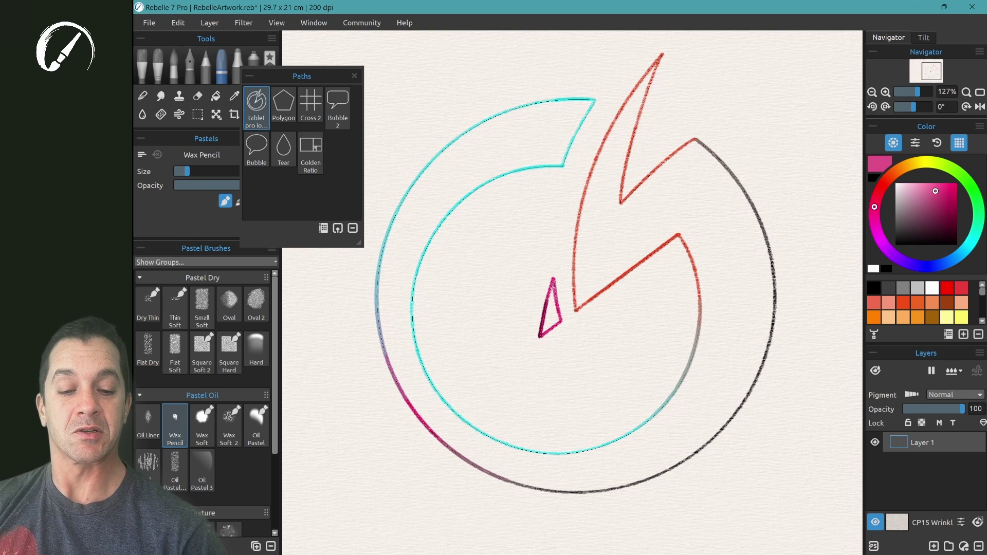
left_click_drag(935, 191, 907, 192)
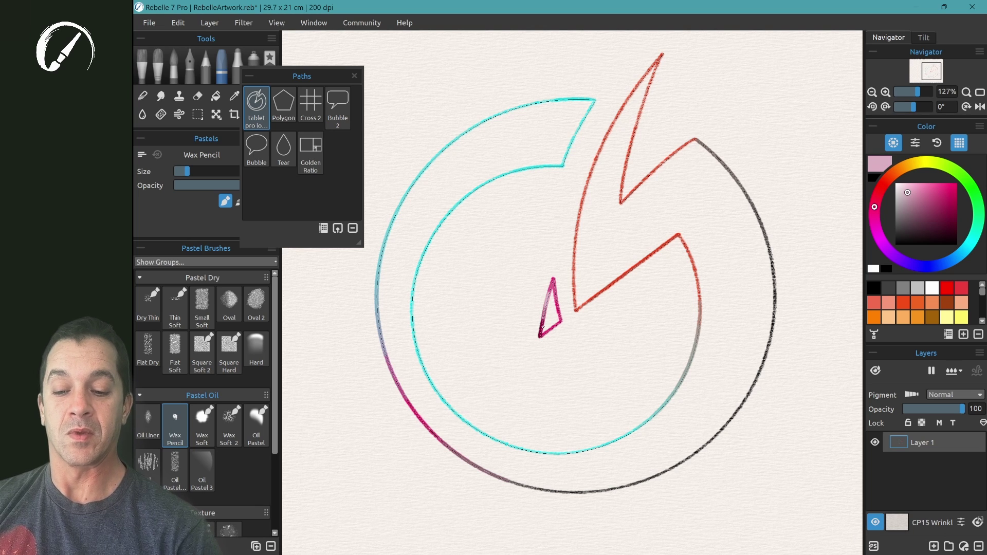
left_click_drag(313, 85, 386, 68)
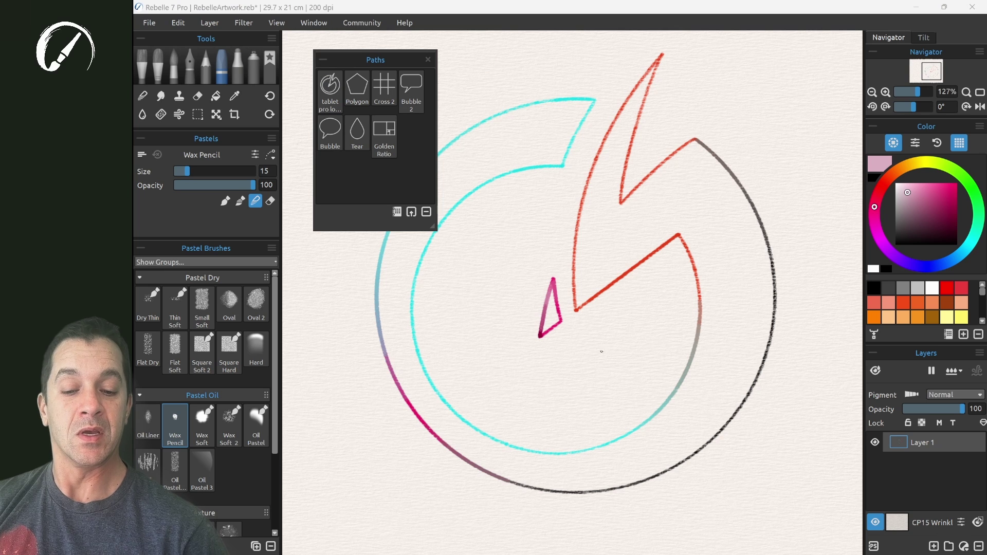
Place the Polygon path on the blank paper beside the traced logo and enlarge it
scroll(639, 319, "down", 2)
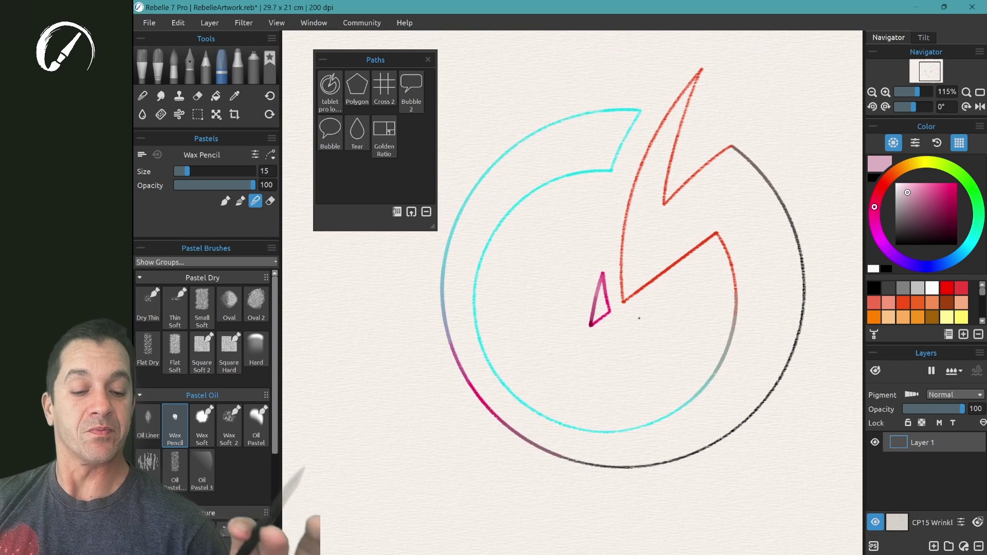
scroll(639, 318, "down", 3)
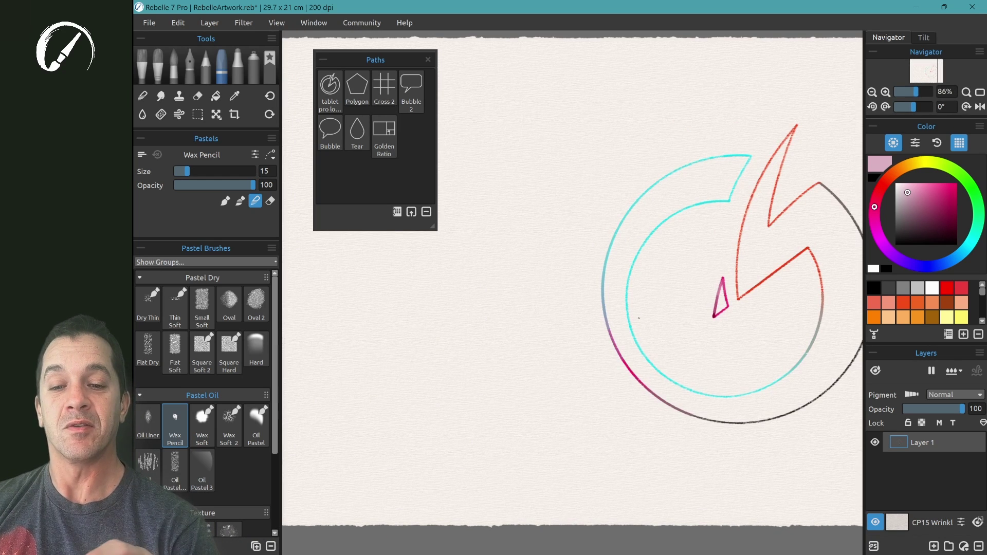
left_click(357, 86)
left_click_drag(609, 248, 478, 267)
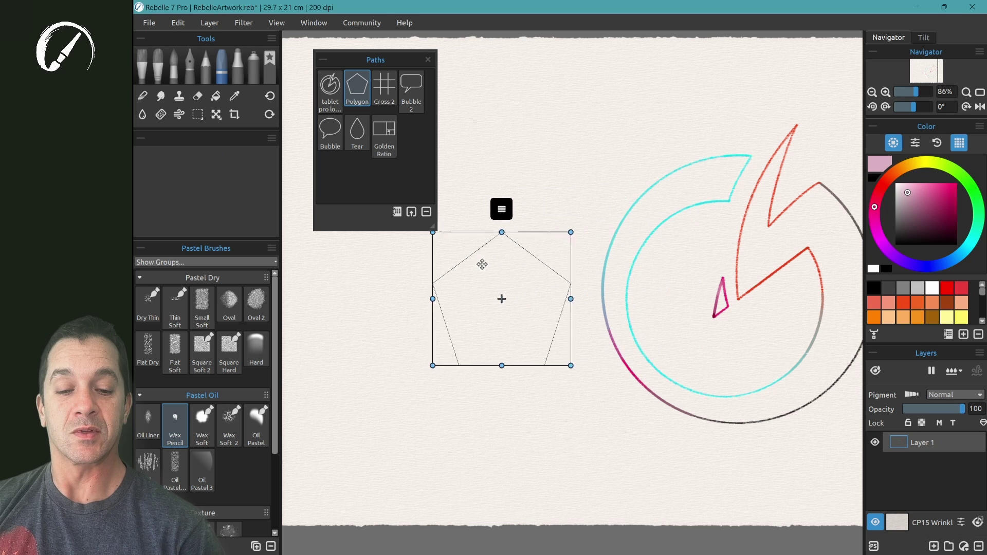
left_click_drag(568, 233, 613, 187)
left_click(653, 172)
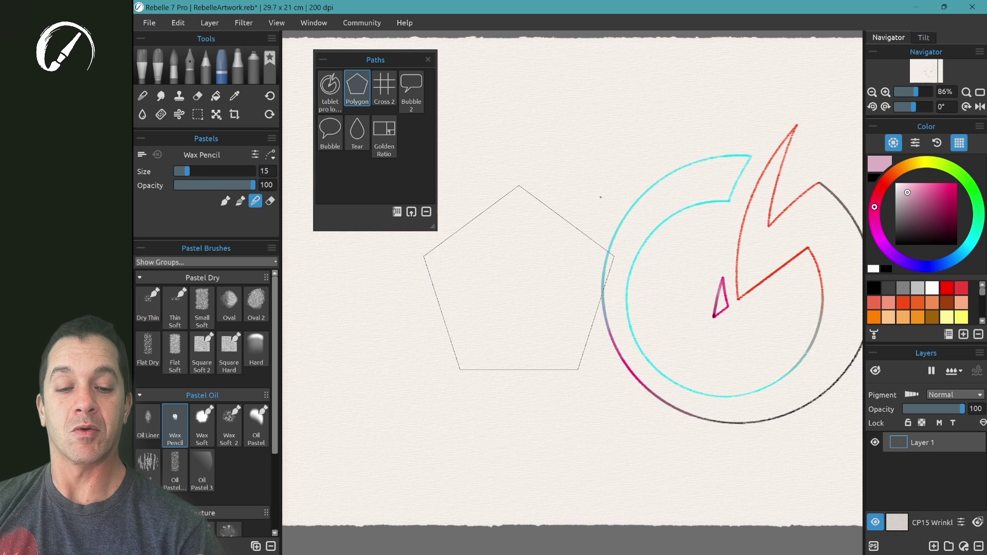
Rotate the polygon path until it points downward, shrink it, and place it on the blank paper below the Paths panel
left_click(357, 87)
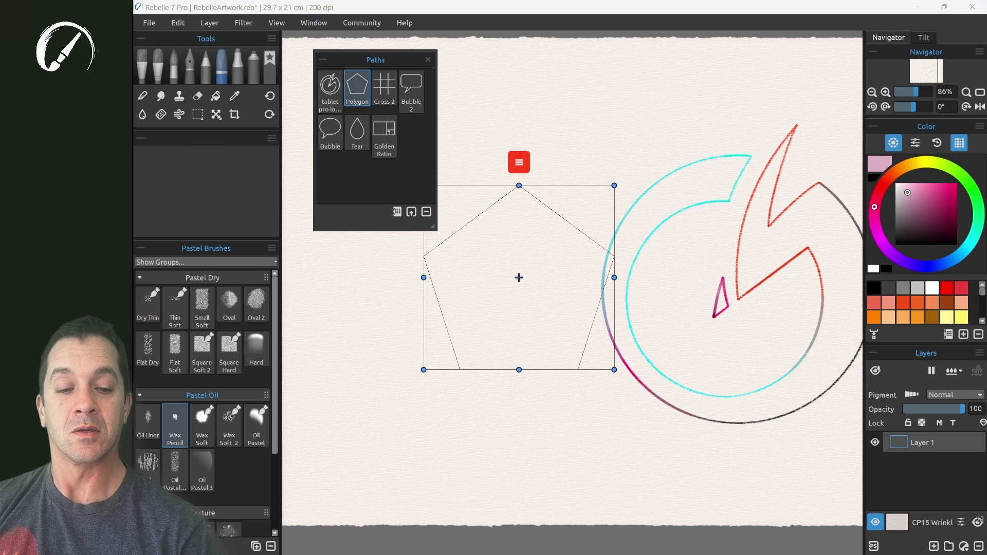
left_click_drag(625, 179, 545, 144)
left_click_drag(569, 271, 505, 355)
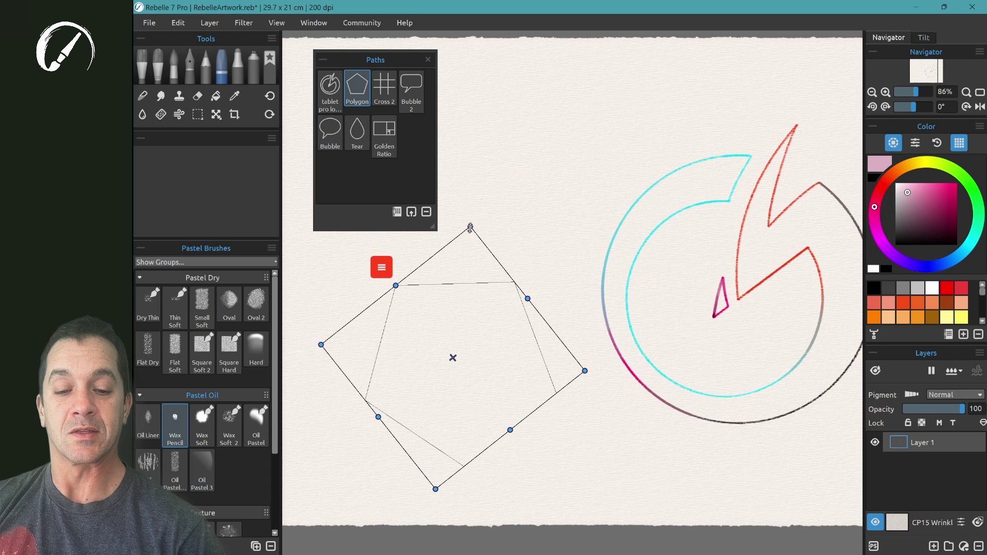
left_click_drag(469, 225, 463, 281)
key("Return")
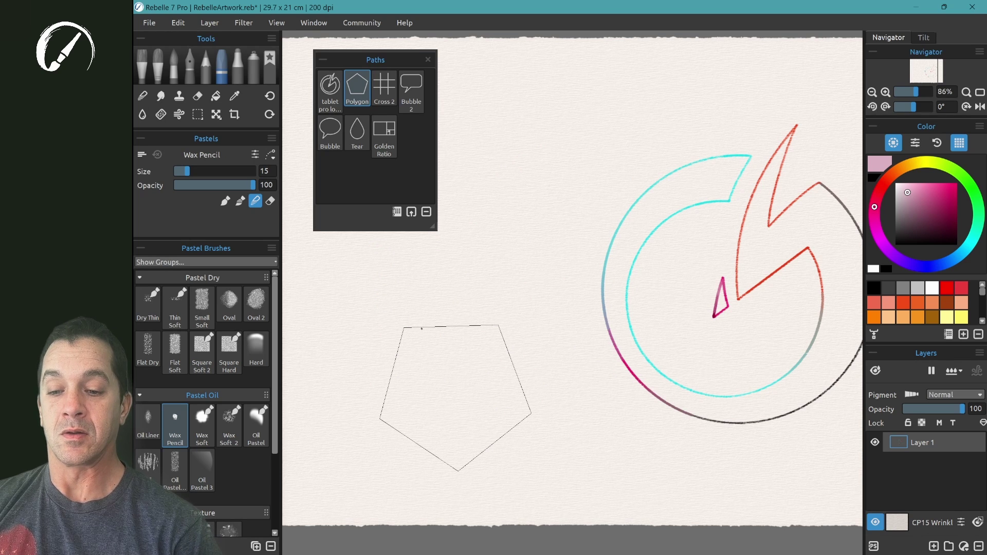
Paint a pale pink band along the polygon path with the Wash Round watercolor brush
left_click(225, 200)
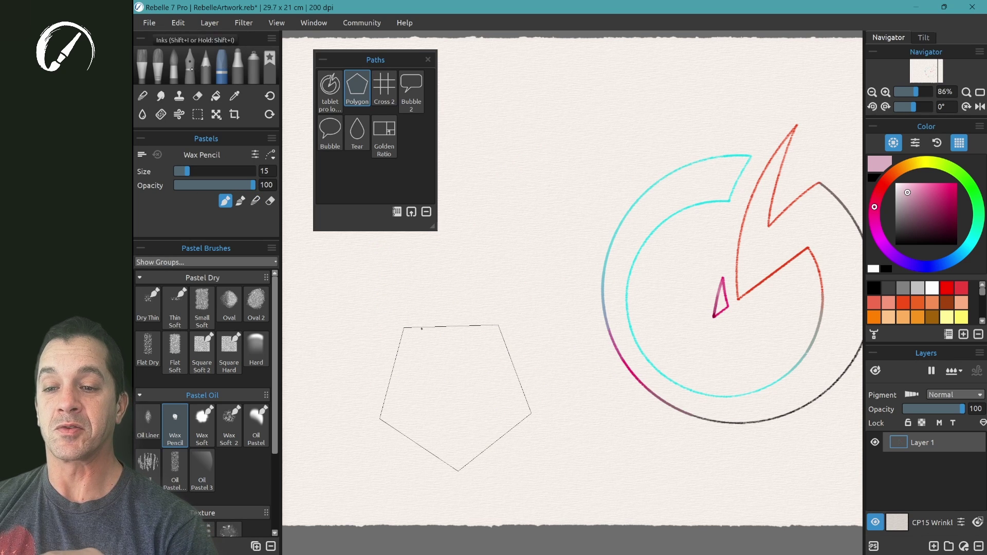
key("w")
mouse_move(422, 329)
left_mouse_down()
mouse_move(387, 400)
mouse_move(405, 339)
mouse_move(385, 397)
left_mouse_up()
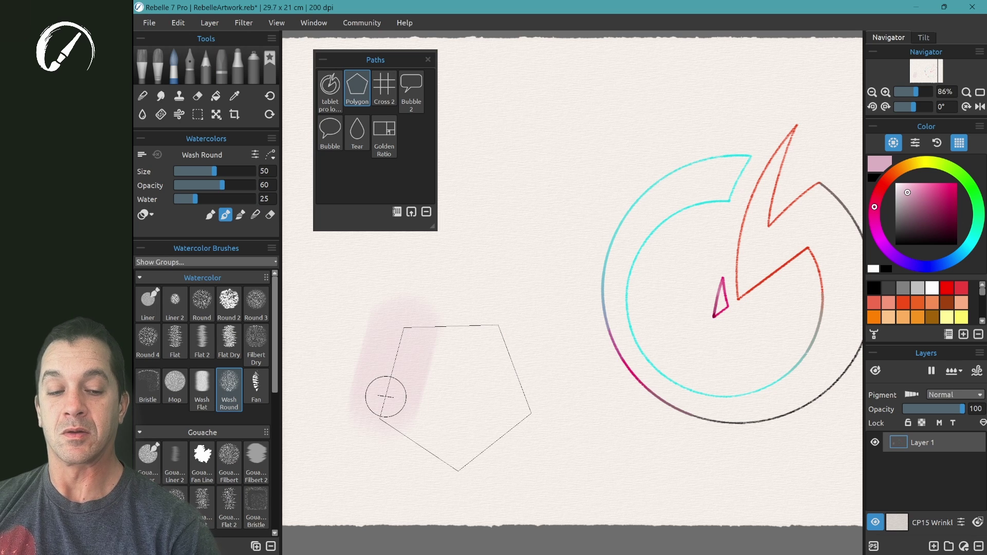
mouse_move(386, 396)
left_mouse_down()
mouse_move(407, 340)
mouse_move(401, 424)
mouse_move(452, 453)
mouse_move(442, 445)
mouse_move(480, 445)
mouse_move(468, 454)
mouse_move(513, 419)
mouse_move(507, 332)
mouse_move(525, 393)
mouse_move(493, 320)
mouse_move(392, 326)
left_mouse_up()
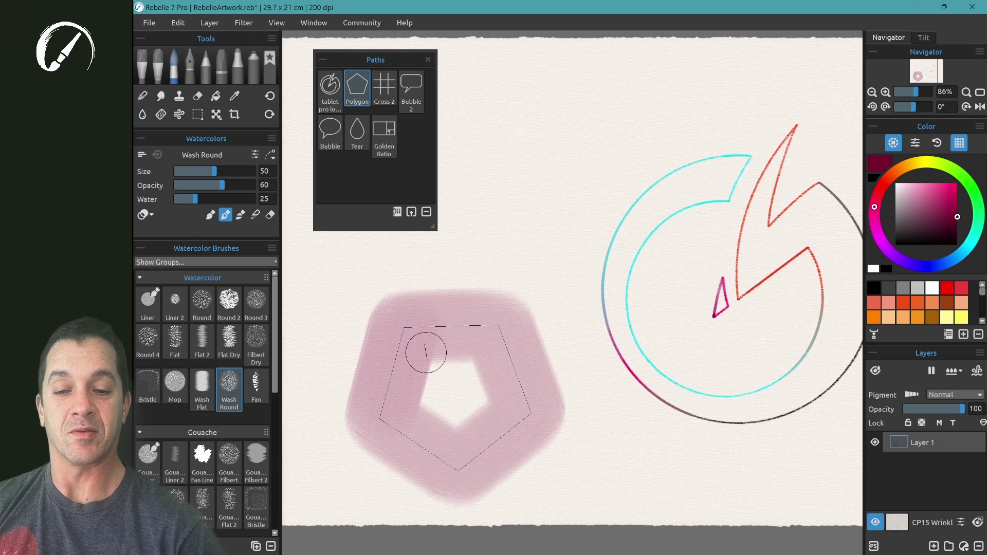
Place the Bubble path above the painted pentagon and flip it horizontally
left_click(330, 132)
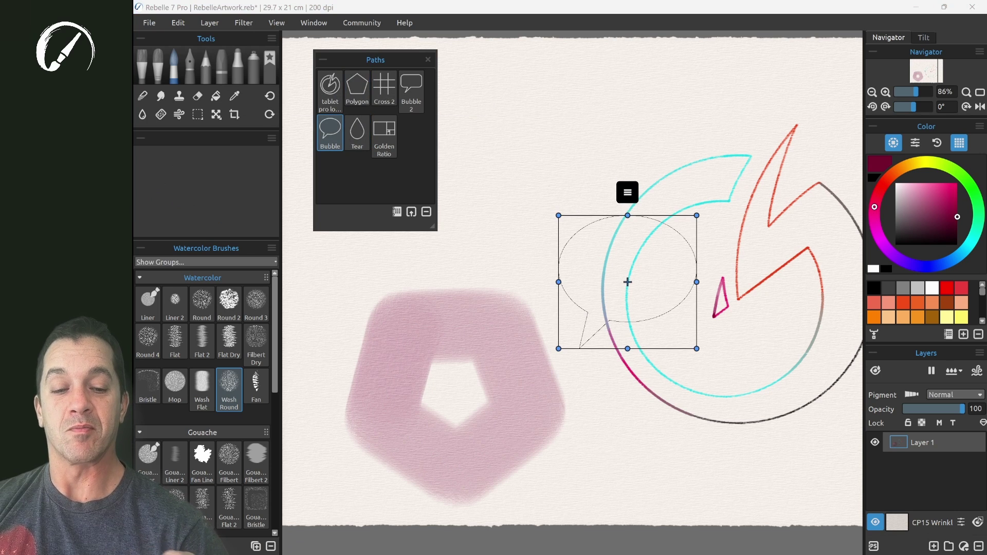
left_click_drag(589, 239, 503, 129)
left_click(533, 71)
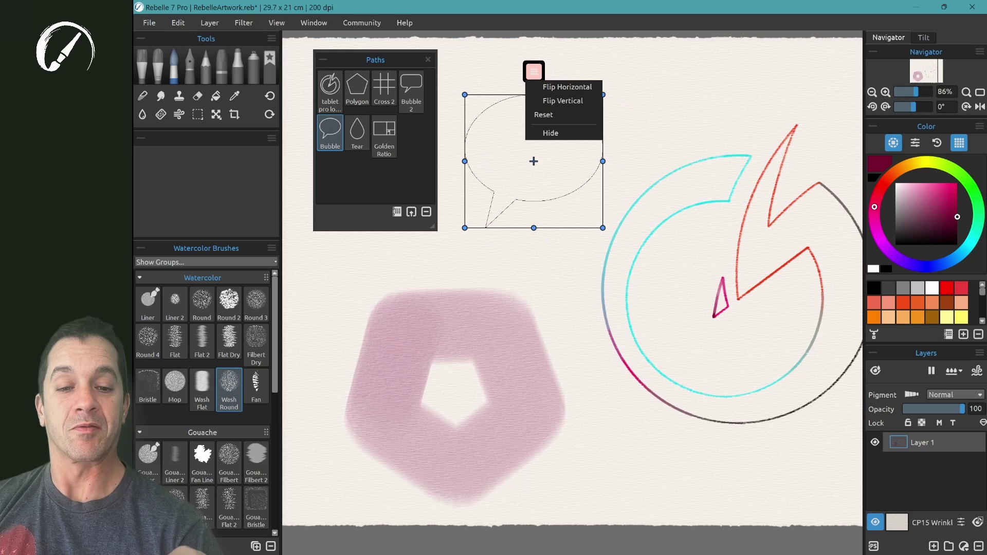
left_click(567, 87)
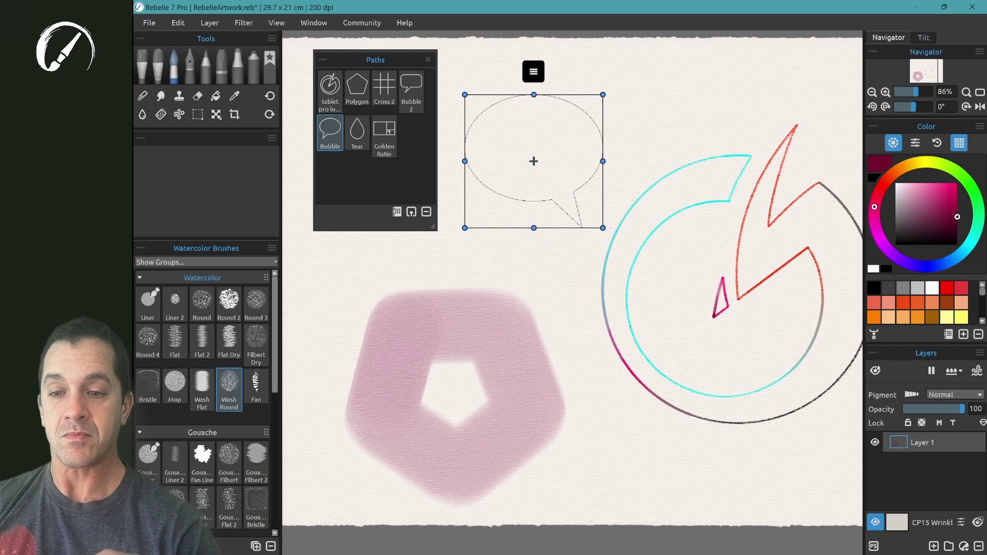
Trace the speech bubble path in dark magenta with the Gouache Fan Line brush
left_click(202, 460)
mouse_move(515, 199)
left_mouse_down()
mouse_move(484, 177)
mouse_move(510, 103)
mouse_move(585, 139)
left_mouse_up()
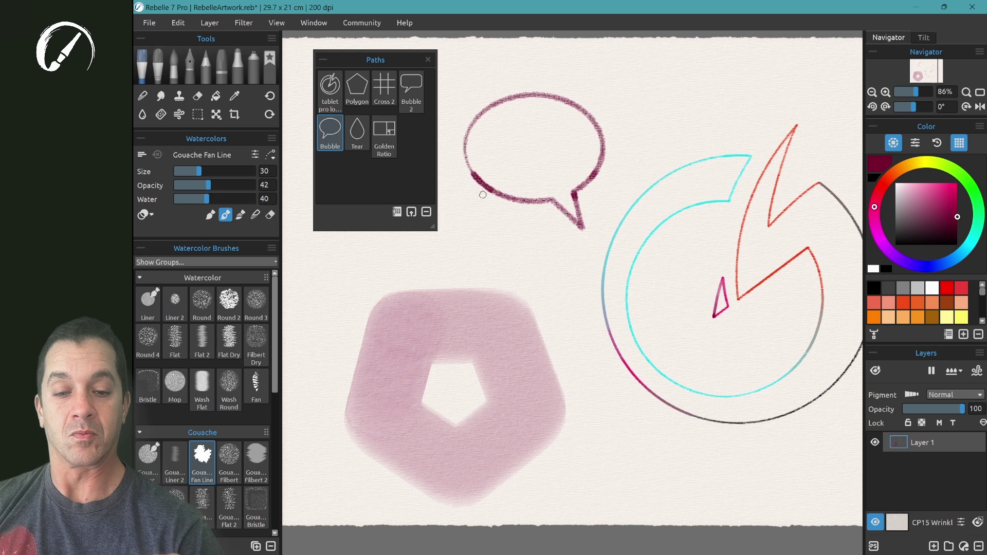
left_click_drag(475, 182, 501, 99)
left_click_drag(467, 138, 519, 102)
Paint over the speech bubble outline with the Gouache Filbert brush to build a thicker, darker magenta band
left_click(228, 457)
mouse_move(469, 134)
left_mouse_down()
mouse_move(489, 113)
mouse_move(476, 162)
mouse_move(558, 97)
mouse_move(529, 92)
mouse_move(585, 114)
mouse_move(531, 99)
mouse_move(596, 127)
mouse_move(585, 119)
mouse_move(588, 230)
mouse_move(524, 192)
mouse_move(532, 205)
mouse_move(479, 201)
mouse_move(465, 157)
left_mouse_up()
scroll(512, 218, "up", 4)
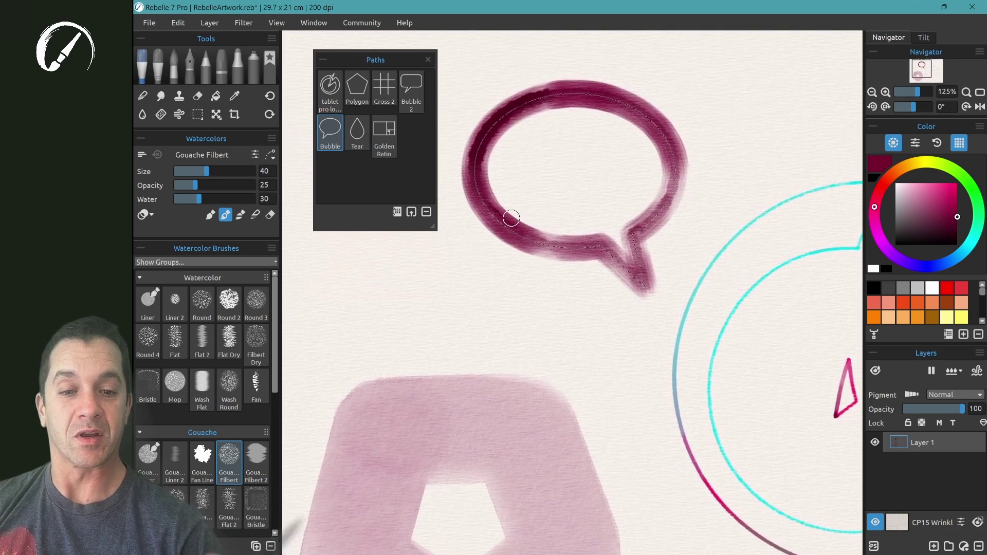